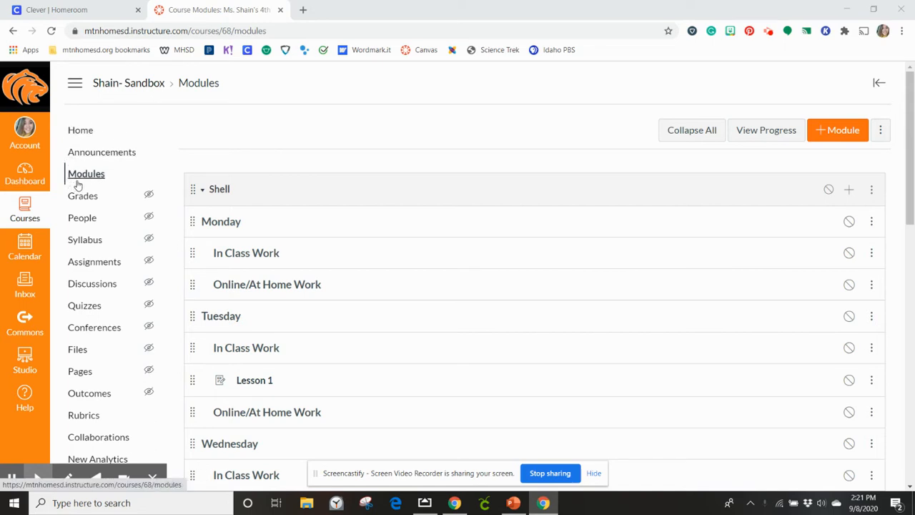
- Add a new assignment named "Lesson 1" to the Shell module, indented 2 levels
{"action": "scroll", "coordinate": [450, 157], "scroll_direction": "down", "scroll_amount": 1}
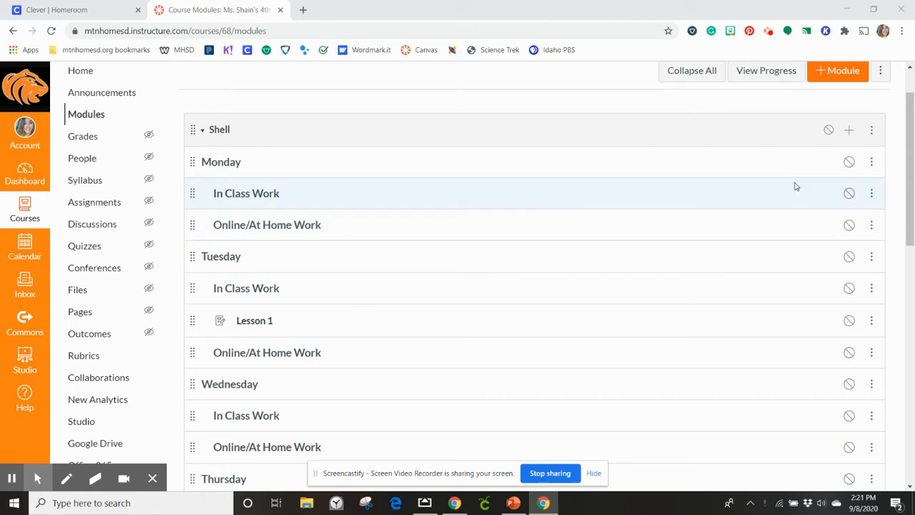
{"action": "left_click", "coordinate": [849, 131]}
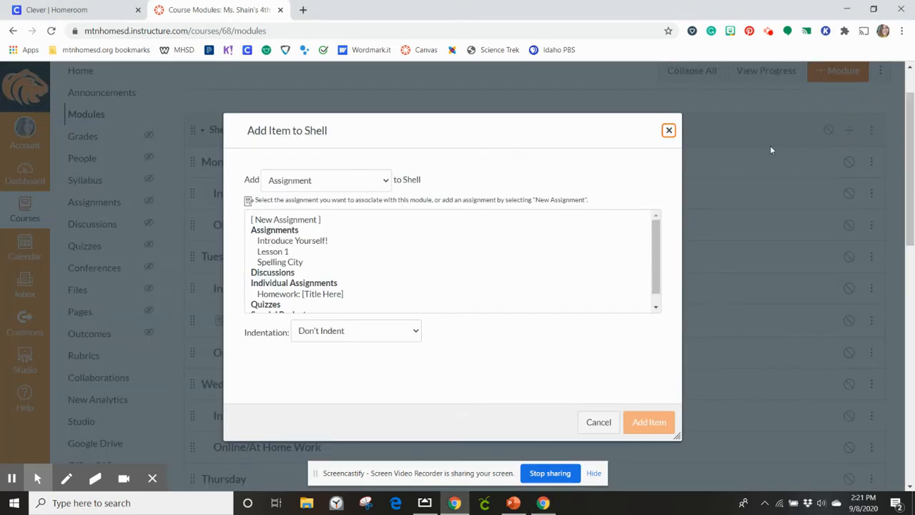
{"action": "left_click", "coordinate": [318, 182]}
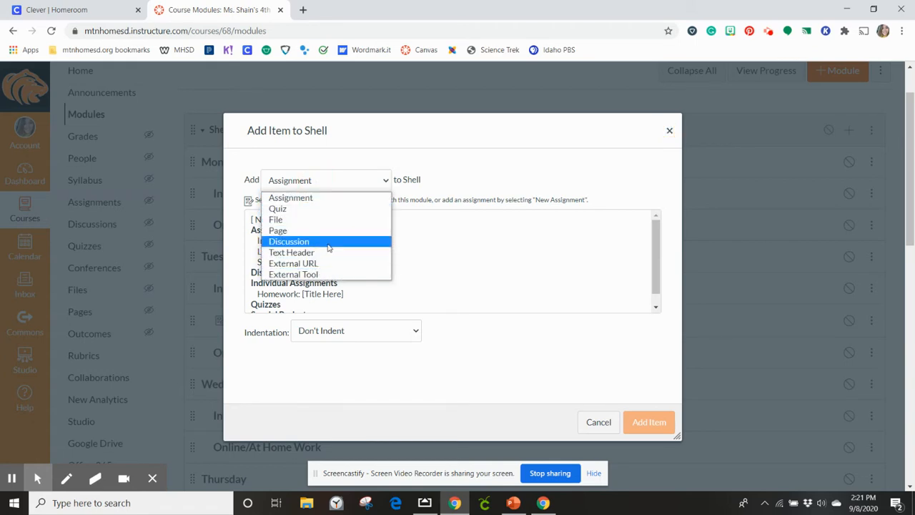
{"action": "left_click", "coordinate": [336, 199]}
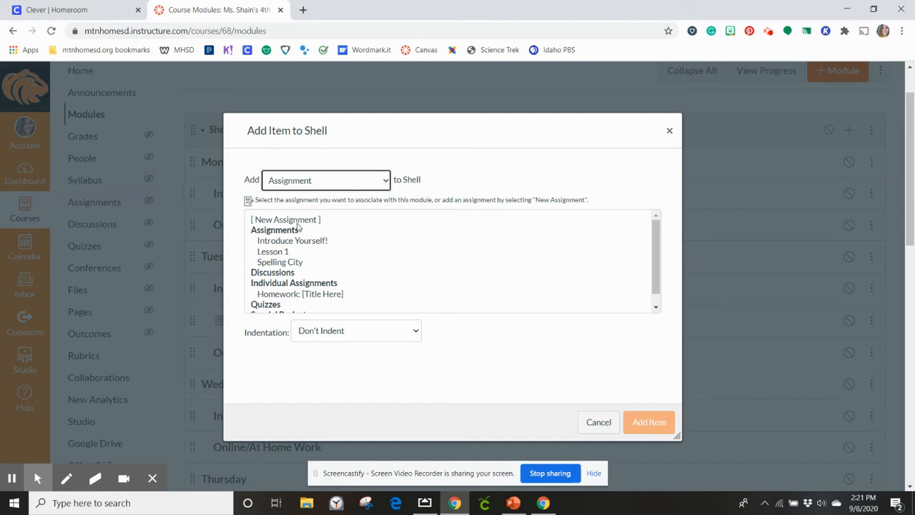
{"action": "left_click", "coordinate": [305, 221]}
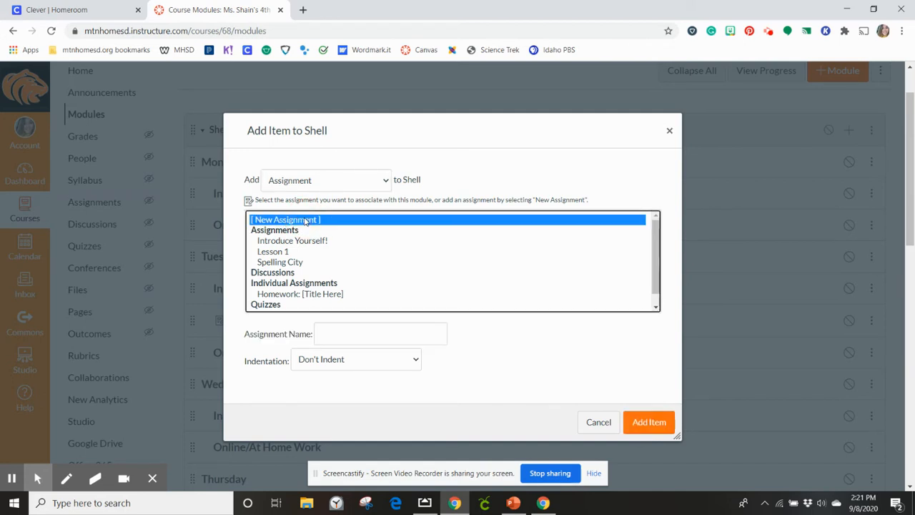
{"action": "left_click", "coordinate": [331, 332]}
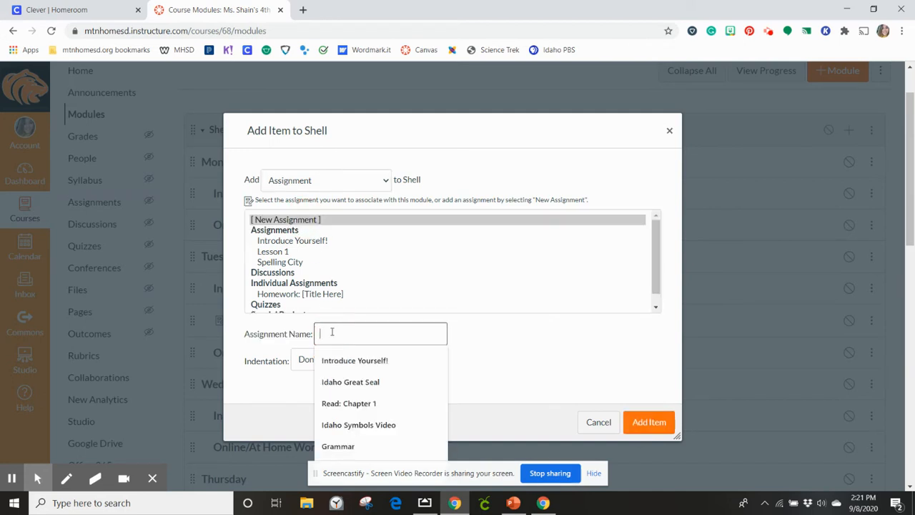
{"action": "type", "text": "Lesson 1"}
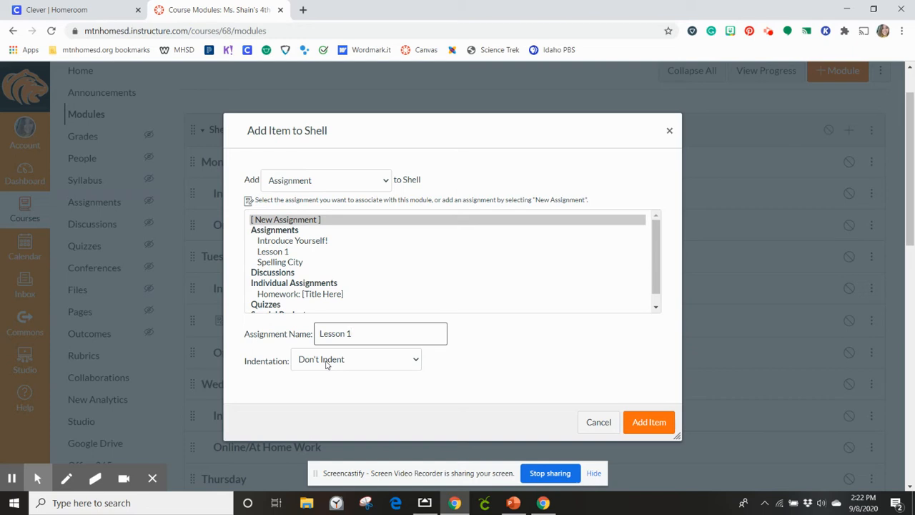
{"action": "left_click", "coordinate": [326, 362]}
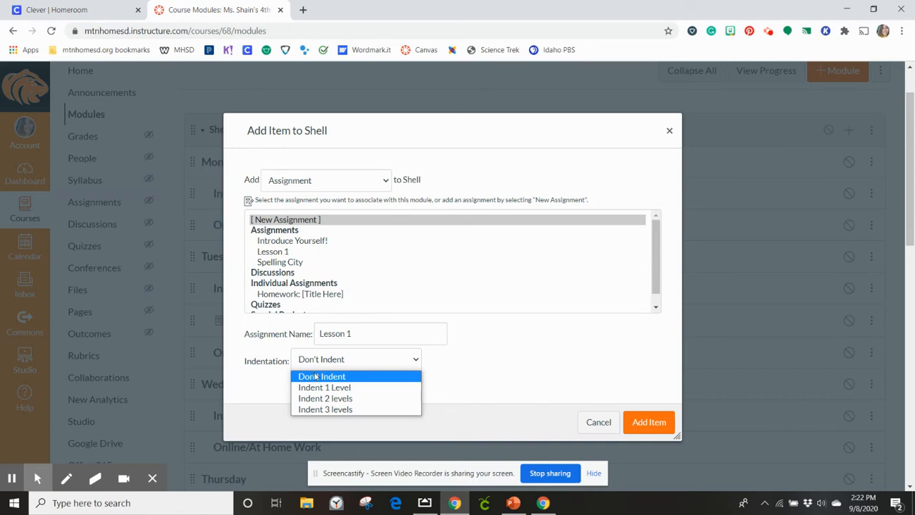
{"action": "left_click", "coordinate": [326, 402]}
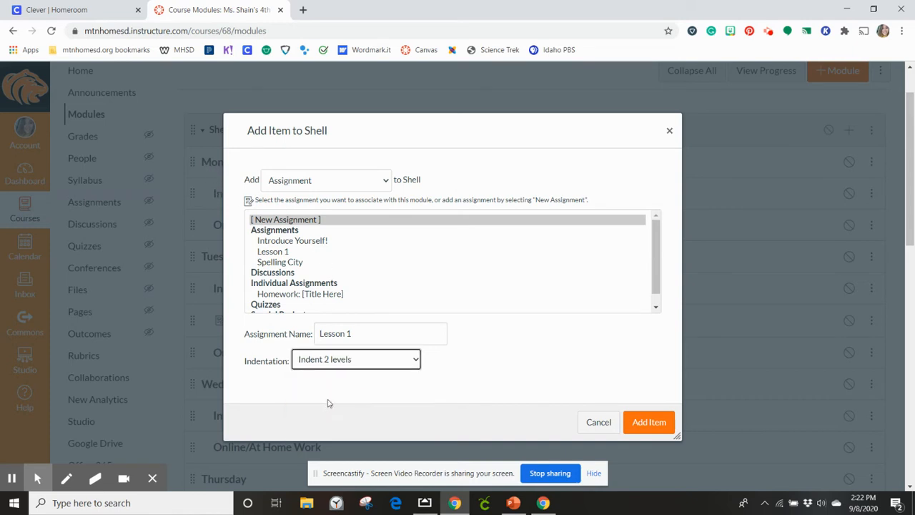
{"action": "left_click", "coordinate": [641, 424]}
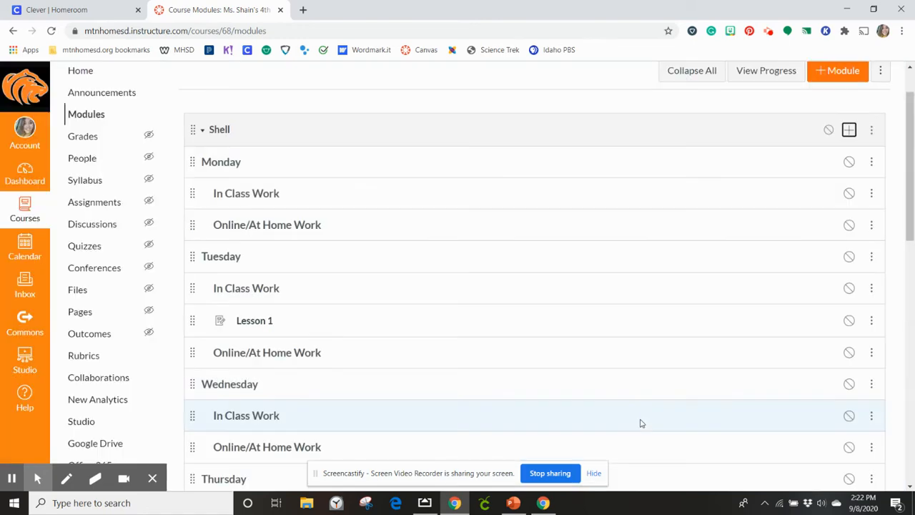
- Move the new Lesson 1 assignment from the end of the Shell module to directly under Wednesday's In Class Work header
{"action": "scroll", "coordinate": [632, 386], "scroll_direction": "down", "scroll_amount": 4}
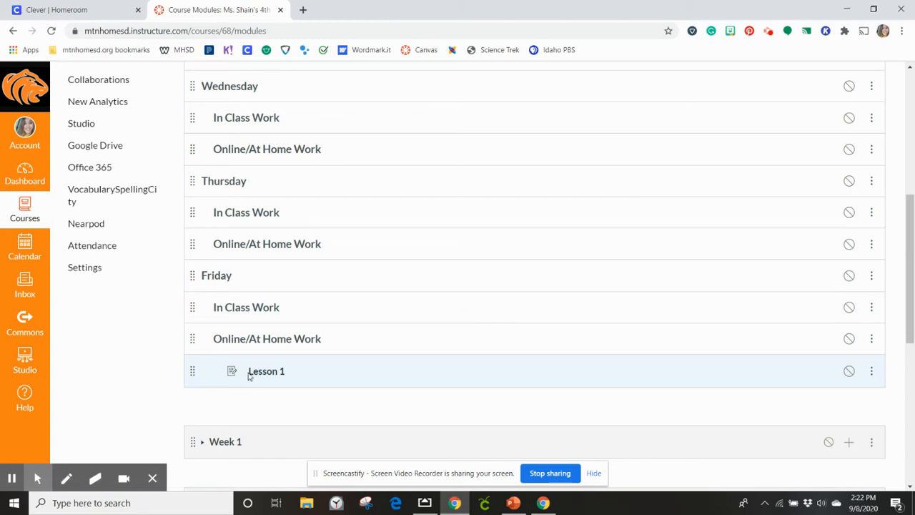
{"action": "scroll", "coordinate": [241, 368], "scroll_direction": "up", "scroll_amount": 1}
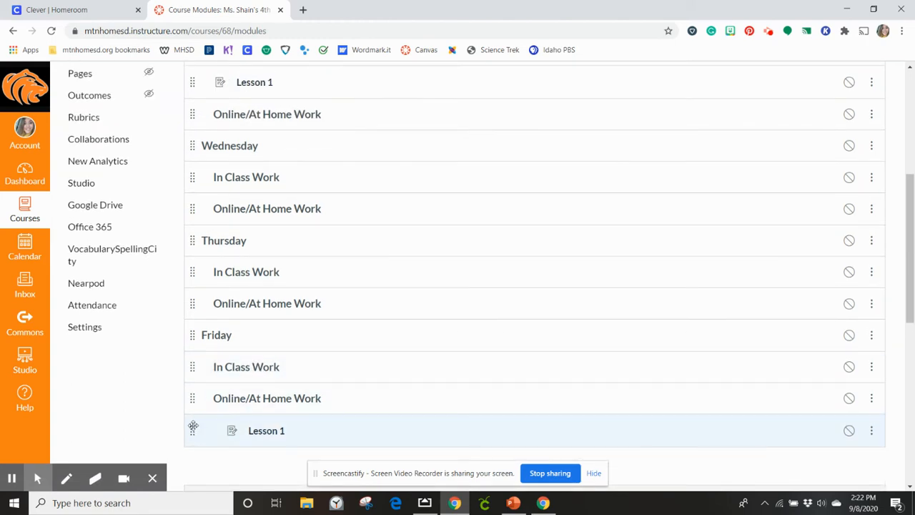
{"action": "left_click_drag", "start_coordinate": [192, 428], "coordinate": [238, 218]}
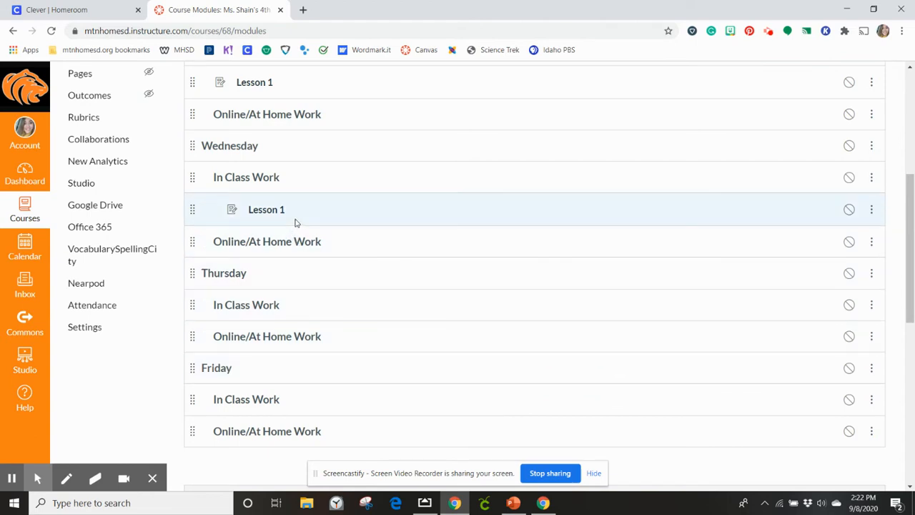
- Open Wednesday's Lesson 1 assignment for editing and place the cursor in its empty description
{"action": "left_click", "coordinate": [260, 214]}
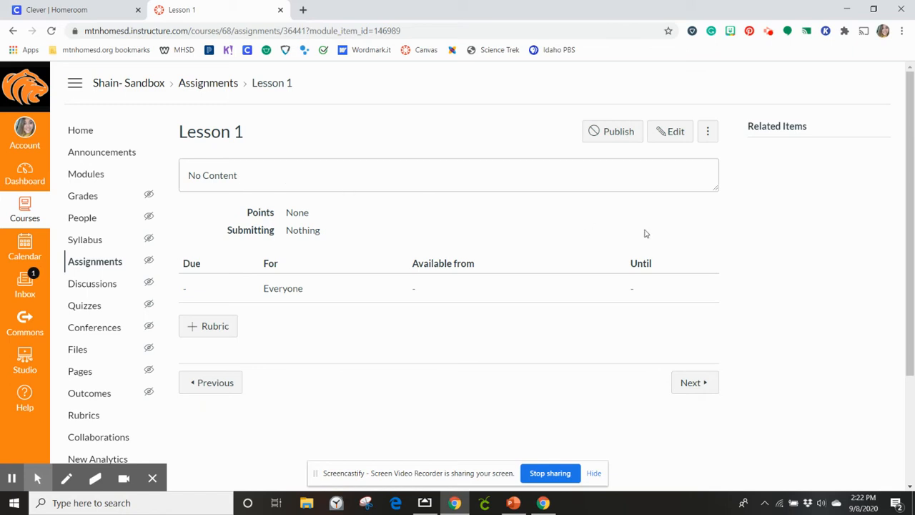
{"action": "left_click", "coordinate": [676, 135]}
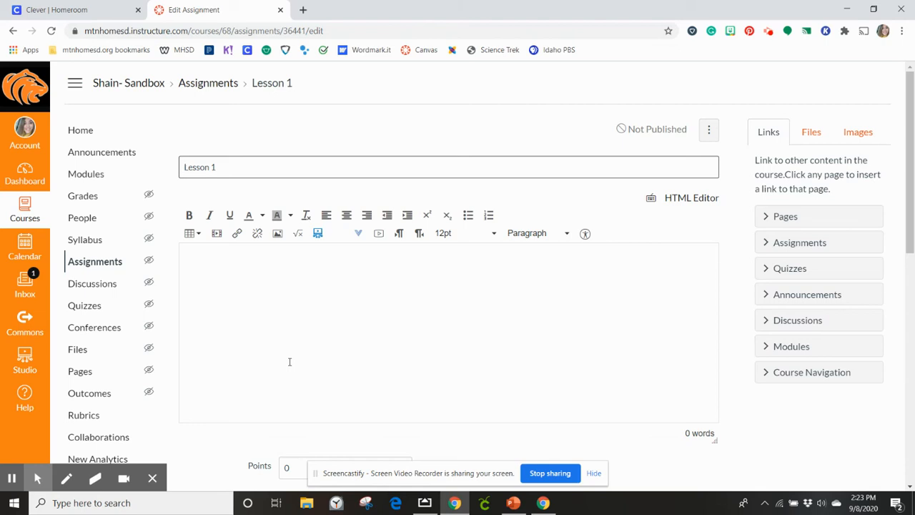
{"action": "left_click", "coordinate": [204, 263]}
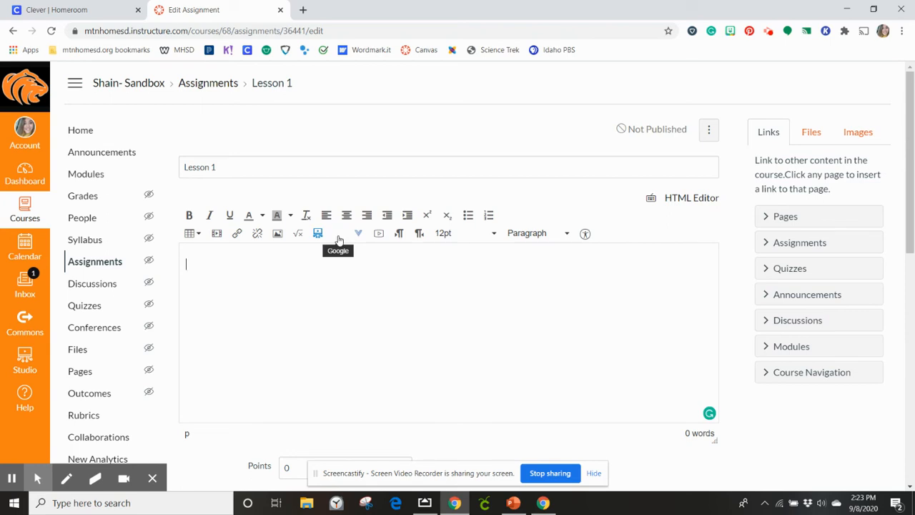
- Embed "Unit 1 Lesson 1 Slide Deck.pptx" from the Google Drive folder 4th Grade Hybrid > Math > Unit 1 into the description
{"action": "left_click", "coordinate": [339, 236]}
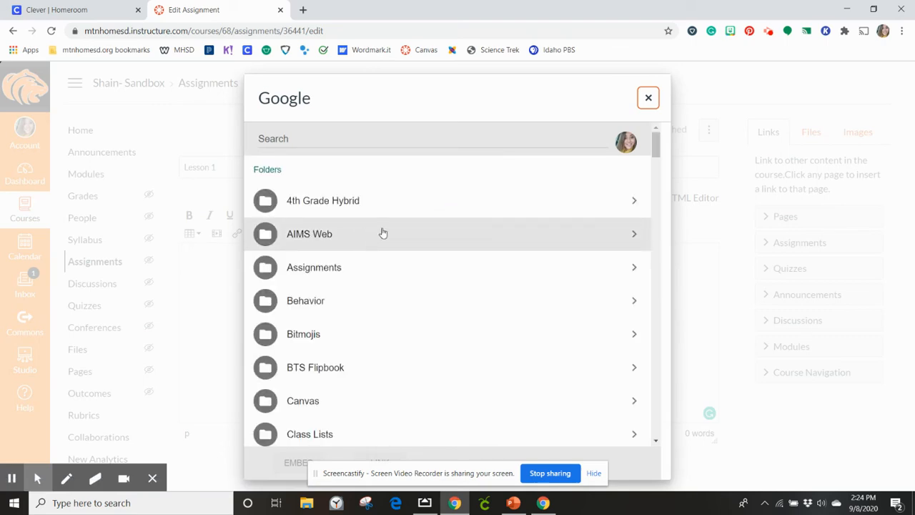
{"action": "left_click", "coordinate": [633, 206]}
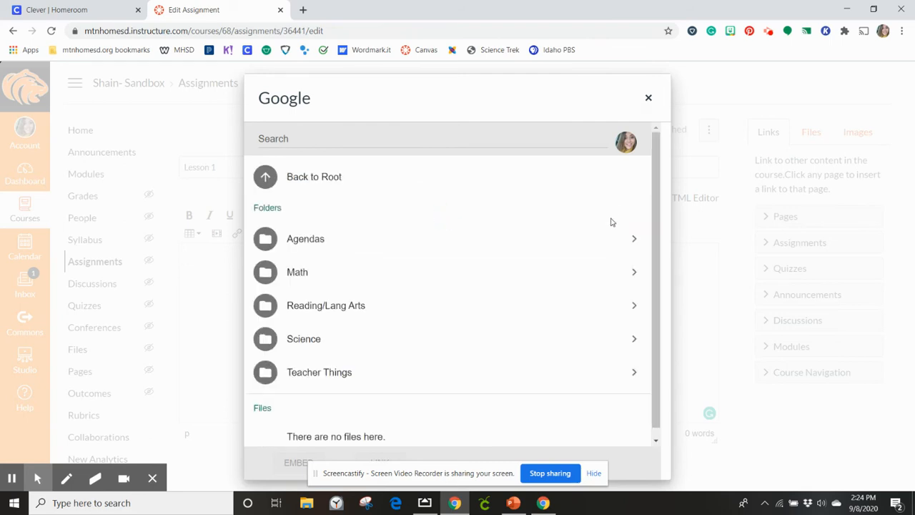
{"action": "left_click", "coordinate": [631, 272]}
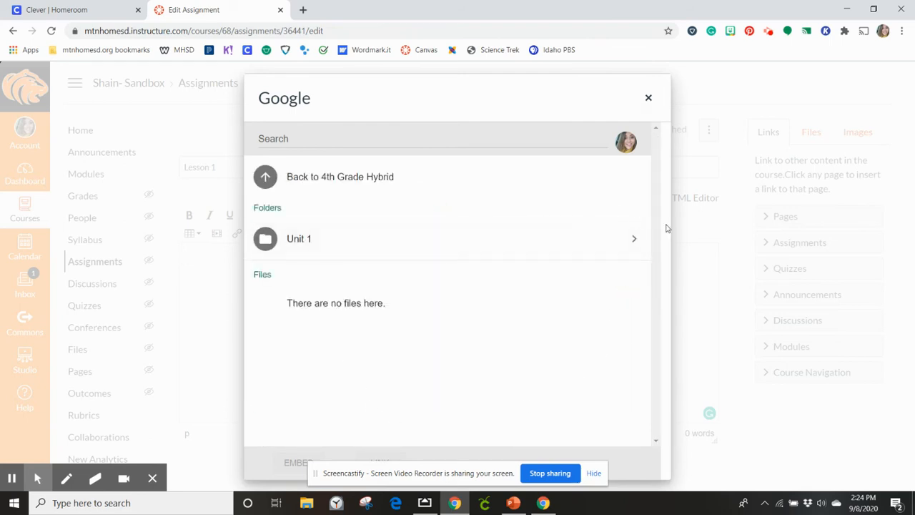
{"action": "left_click", "coordinate": [633, 238]}
{"action": "scroll", "coordinate": [551, 347], "scroll_direction": "down", "scroll_amount": 5}
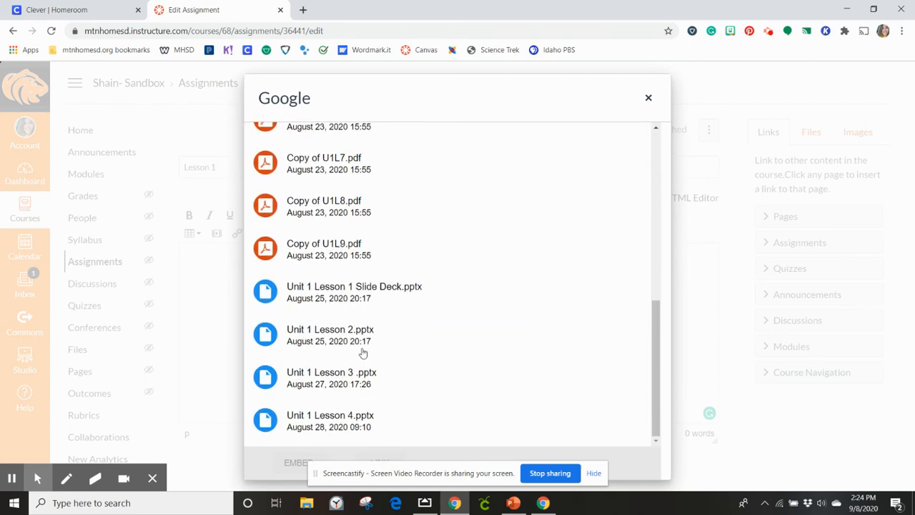
{"action": "left_click", "coordinate": [349, 296]}
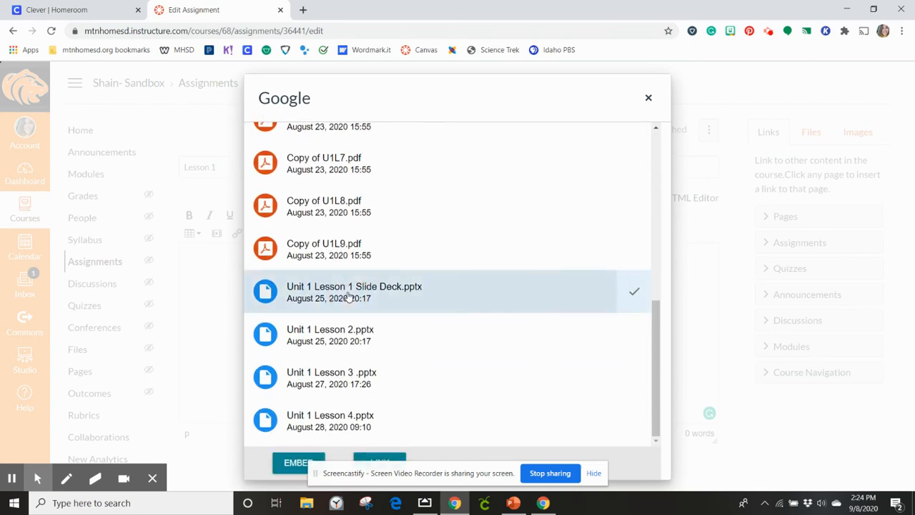
{"action": "left_click", "coordinate": [593, 474]}
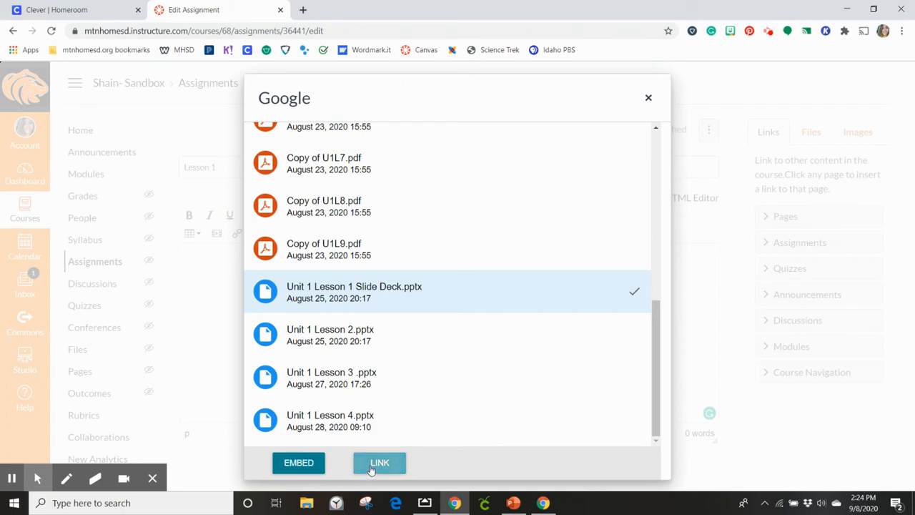
{"action": "left_click", "coordinate": [293, 462]}
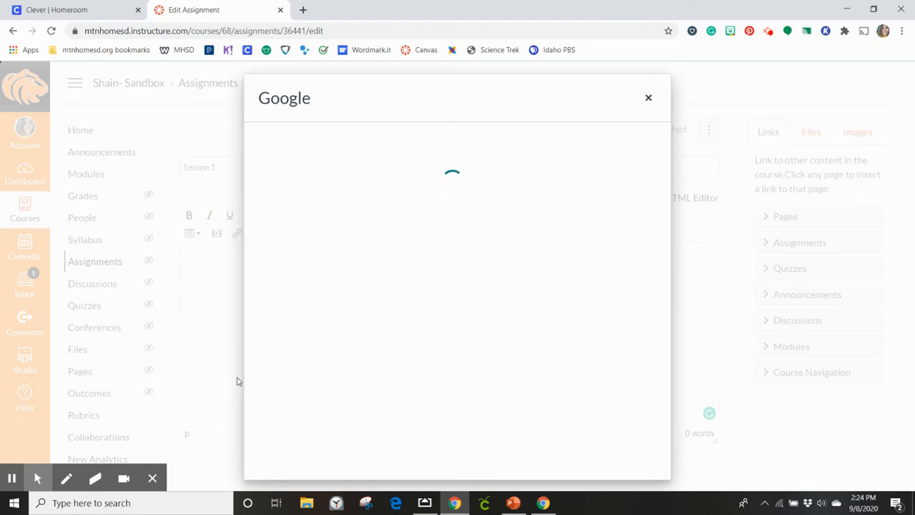
{"action": "left_click", "coordinate": [768, 31]}
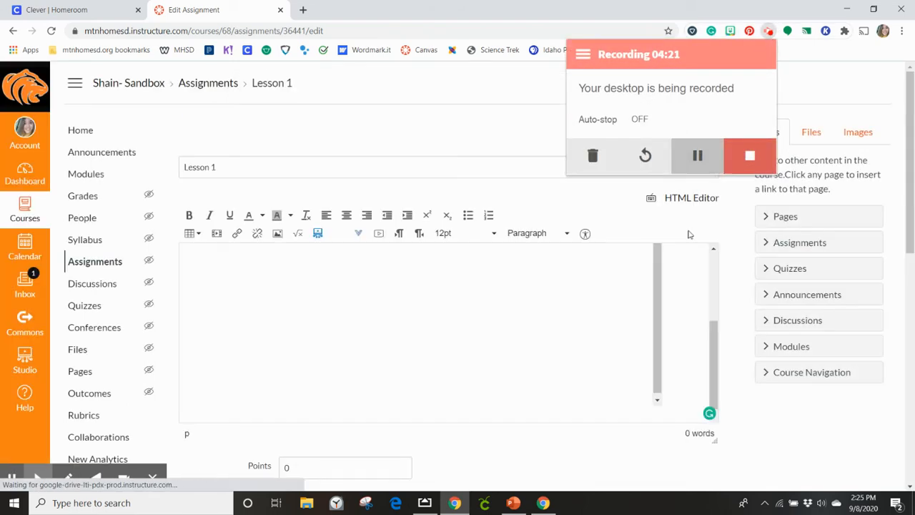
{"action": "left_click", "coordinate": [802, 80]}
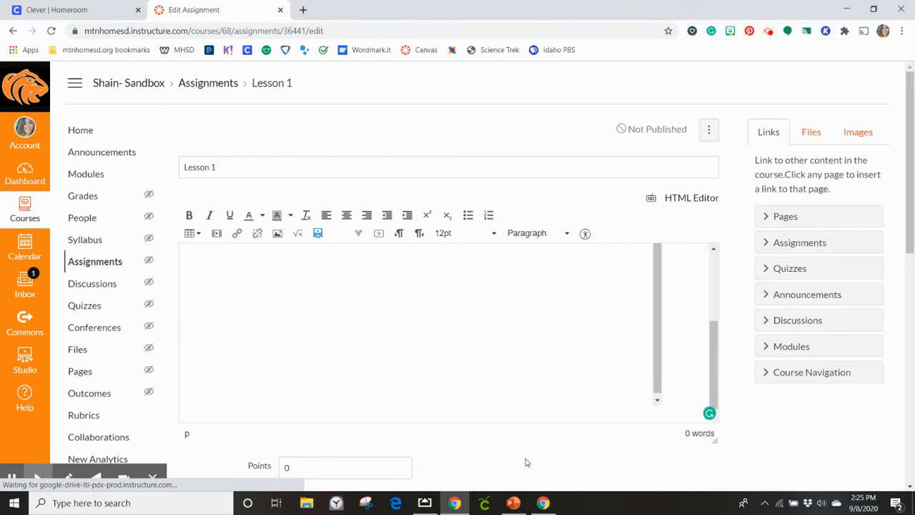
{"action": "scroll", "coordinate": [518, 336], "scroll_direction": "up", "scroll_amount": 3}
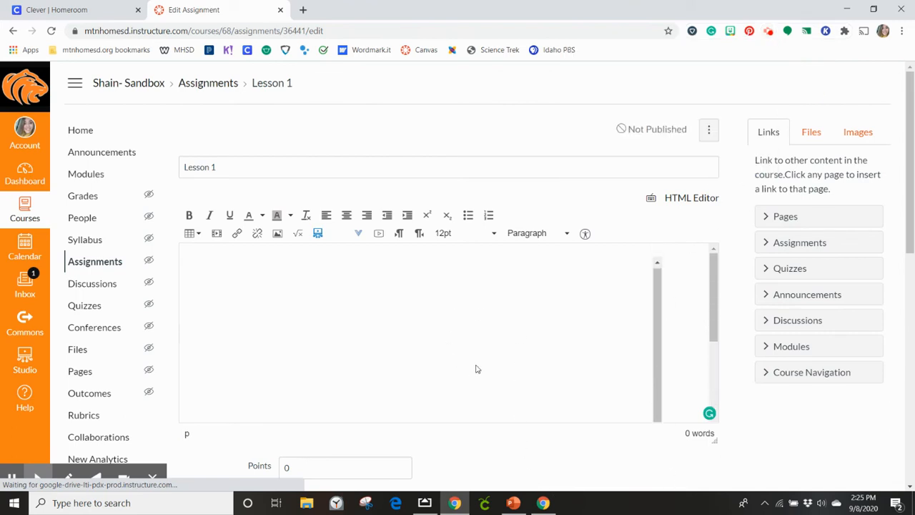
{"action": "scroll", "coordinate": [682, 333], "scroll_direction": "down", "scroll_amount": 3}
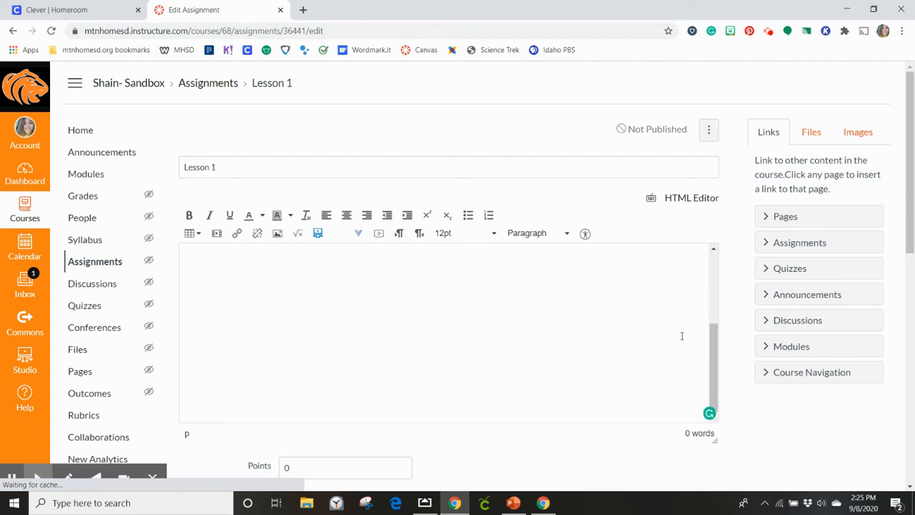
{"action": "scroll", "coordinate": [538, 349], "scroll_direction": "up", "scroll_amount": 3}
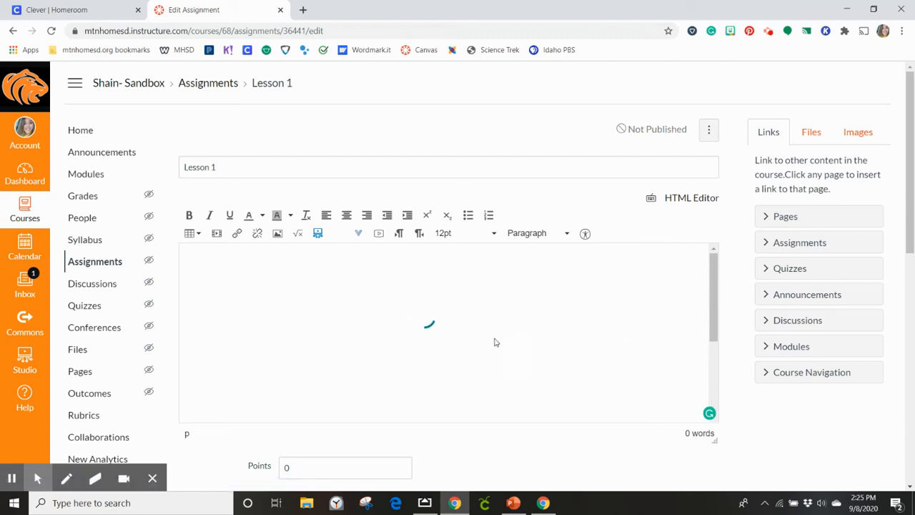
- Examine the embedded slide deck and the available choices for Assignment Group and Display Grade as
{"action": "scroll", "coordinate": [466, 438], "scroll_direction": "down", "scroll_amount": 1}
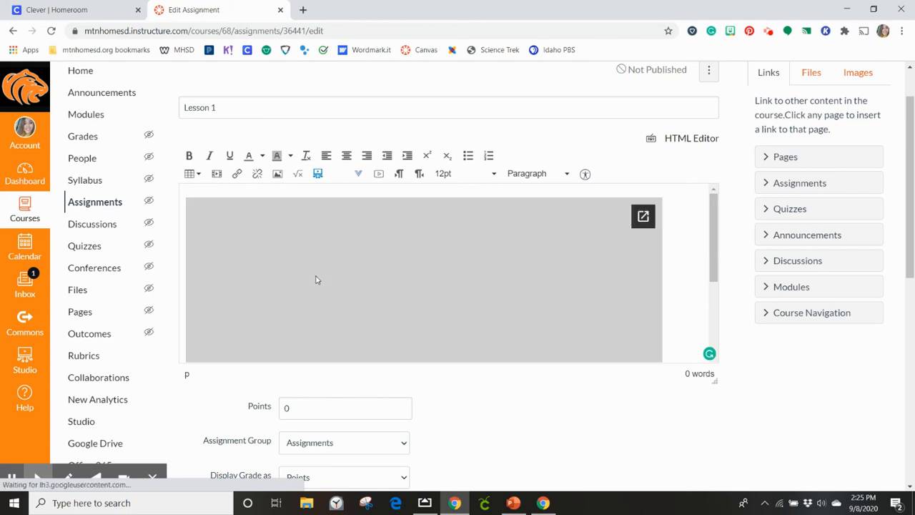
{"action": "scroll", "coordinate": [695, 288], "scroll_direction": "down", "scroll_amount": 2}
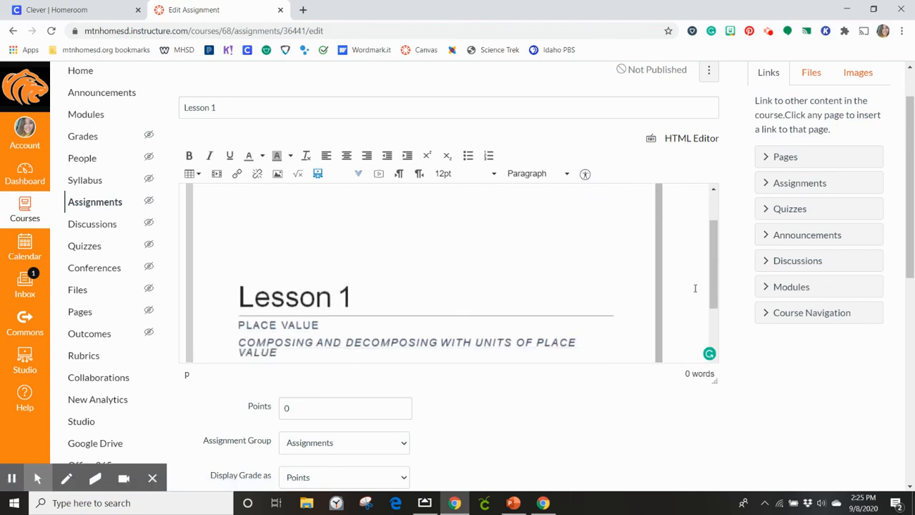
{"action": "scroll", "coordinate": [686, 308], "scroll_direction": "down", "scroll_amount": 1}
{"action": "scroll", "coordinate": [485, 369], "scroll_direction": "down", "scroll_amount": 2}
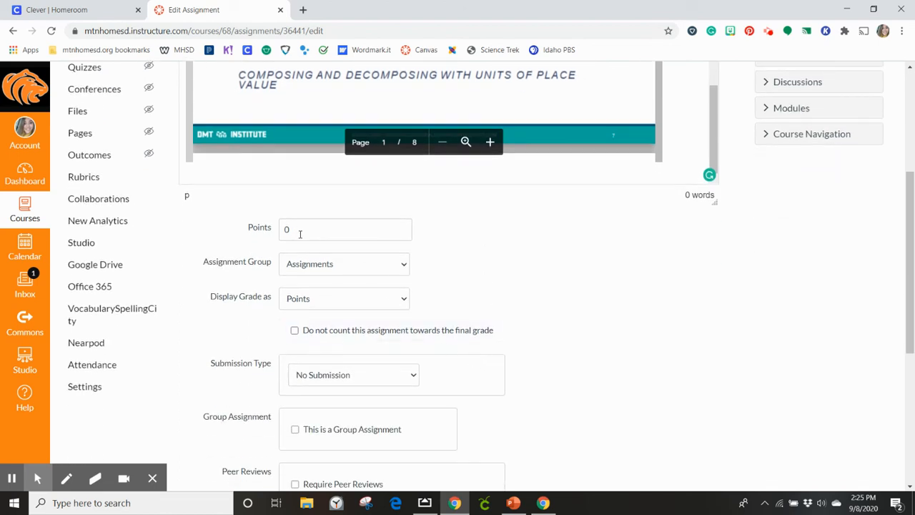
{"action": "left_click", "coordinate": [318, 265]}
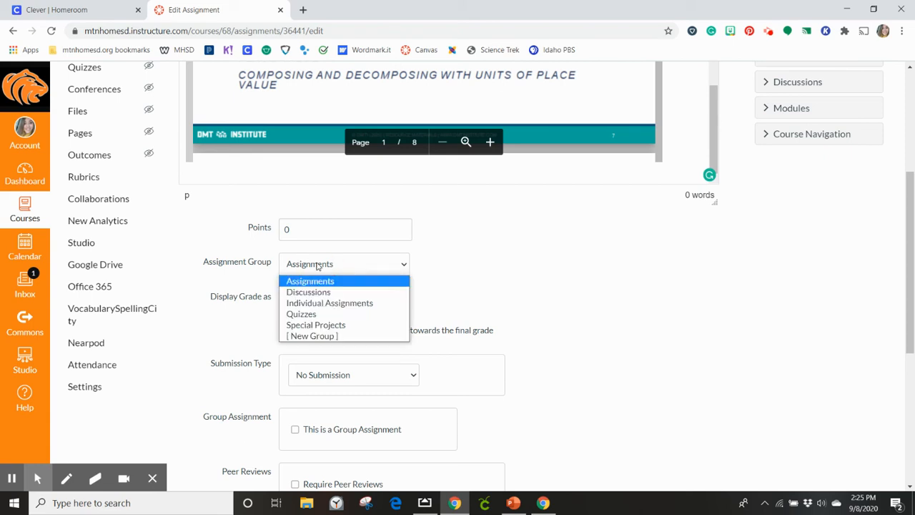
{"action": "left_click", "coordinate": [318, 266]}
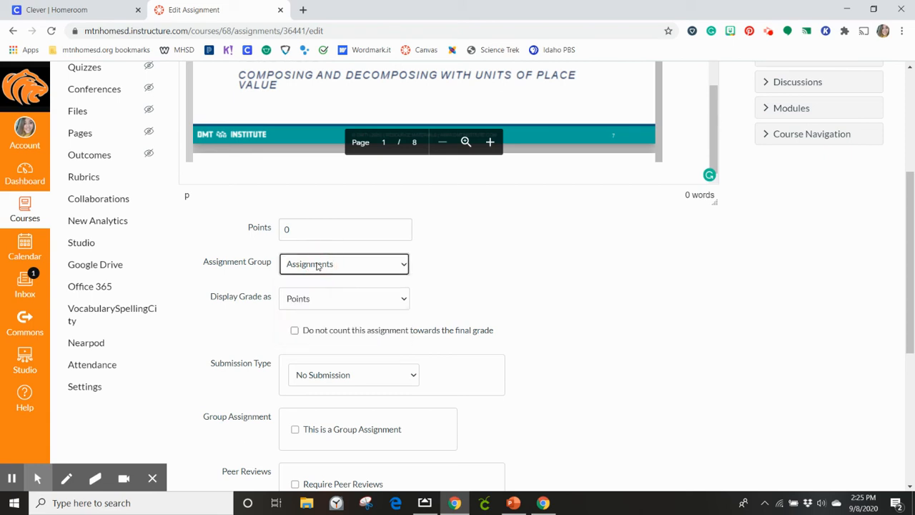
{"action": "left_click", "coordinate": [323, 303]}
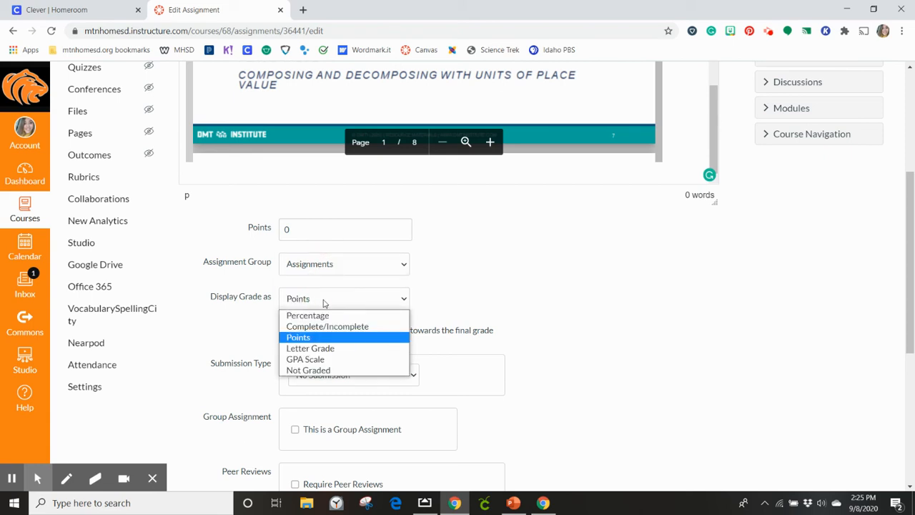
{"action": "left_click", "coordinate": [323, 303]}
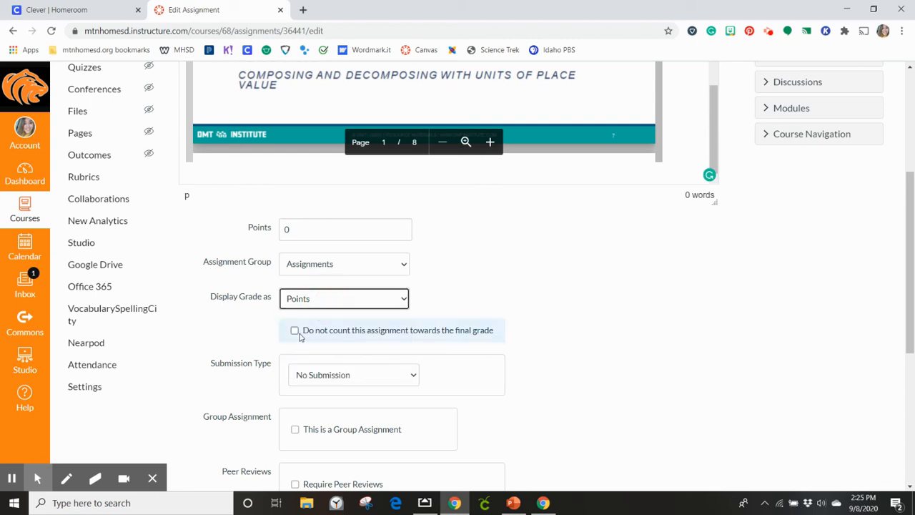
- Examine the available Submission Type choices for the Lesson 1 assignment, leaving it at No Submission
{"action": "scroll", "coordinate": [629, 346], "scroll_direction": "down", "scroll_amount": 3}
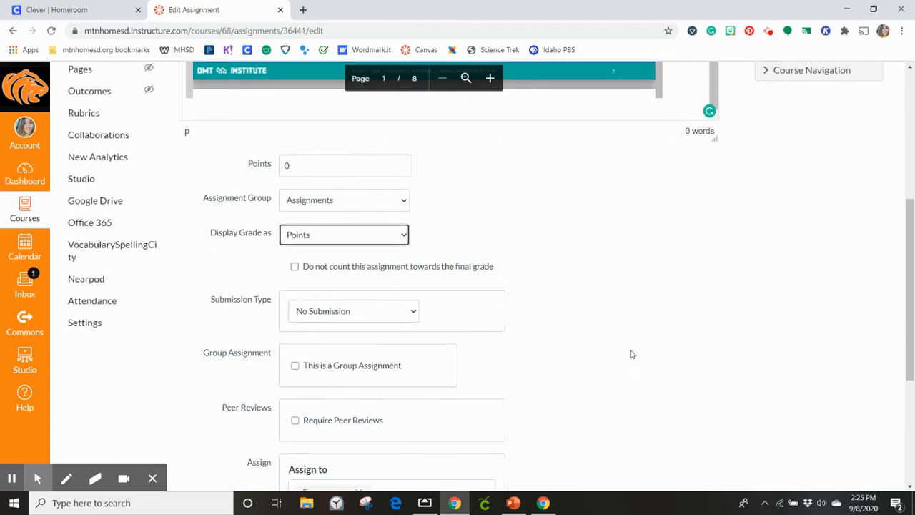
{"action": "left_click", "coordinate": [345, 197]}
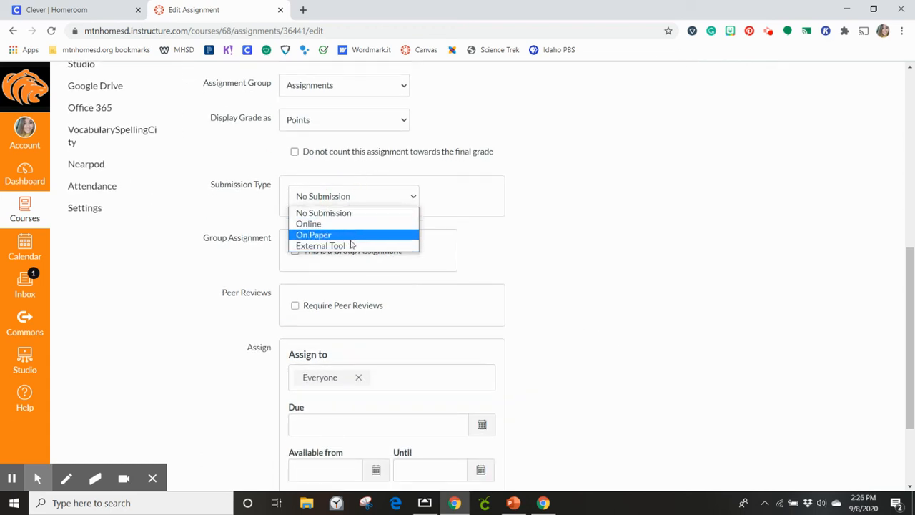
{"action": "left_click", "coordinate": [498, 209]}
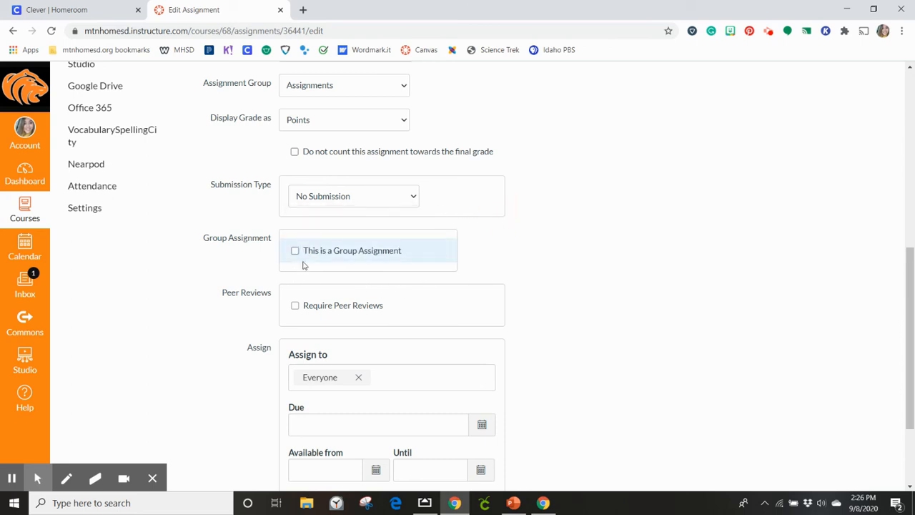
{"action": "scroll", "coordinate": [562, 255], "scroll_direction": "down", "scroll_amount": 1}
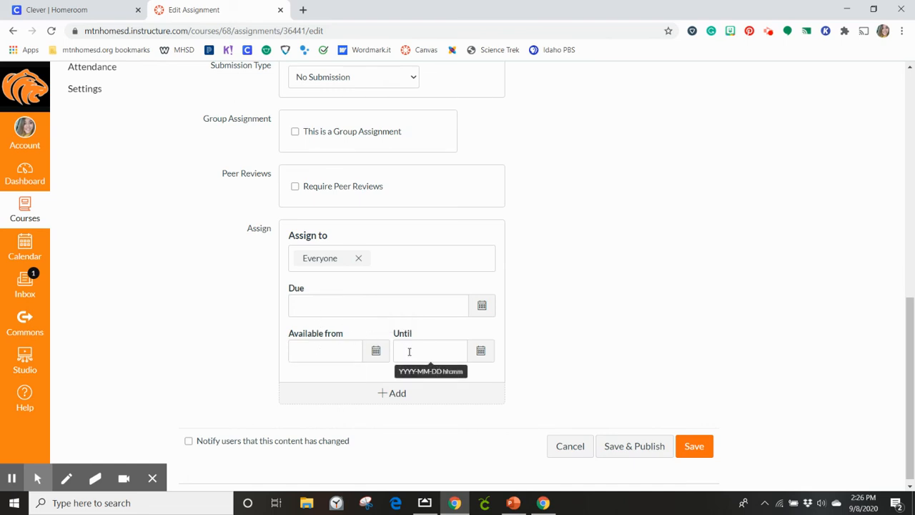
{"action": "left_click", "coordinate": [388, 395]}
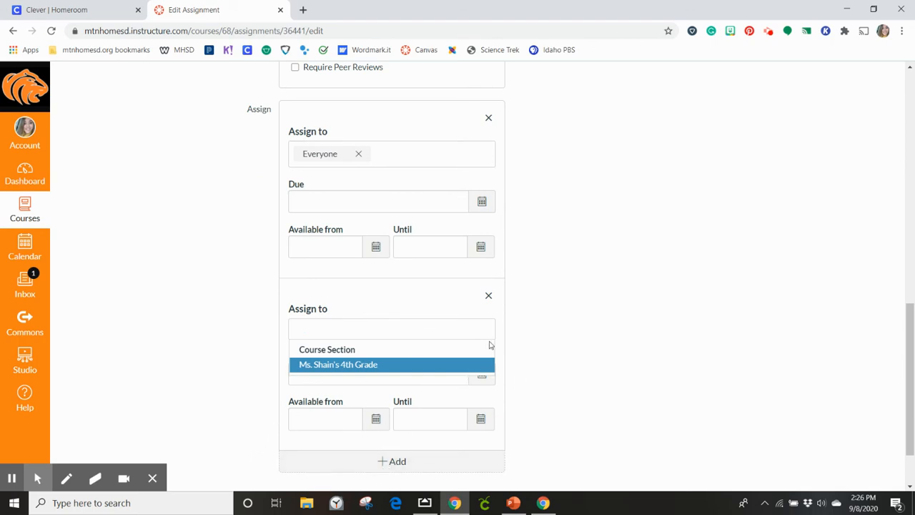
{"action": "left_click", "coordinate": [488, 295]}
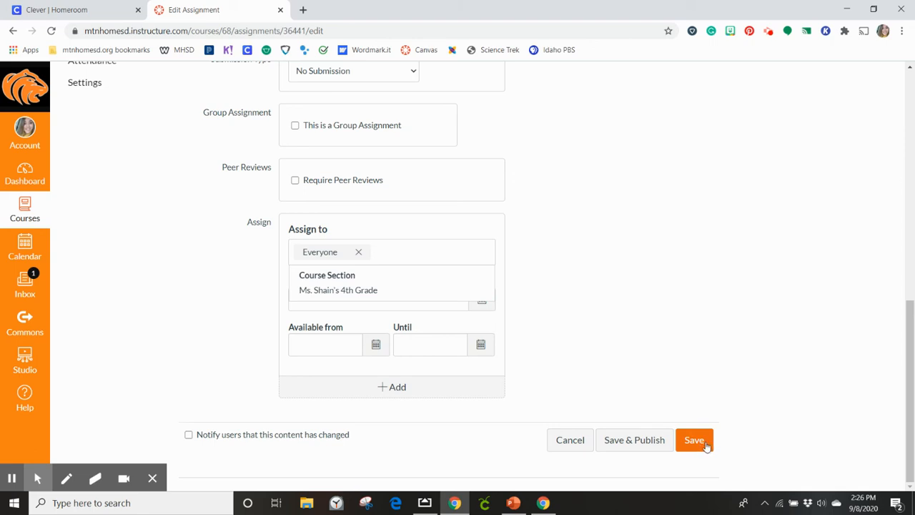
- Save and publish the Lesson 1 assignment, still assigned to Everyone
{"action": "left_click", "coordinate": [625, 443]}
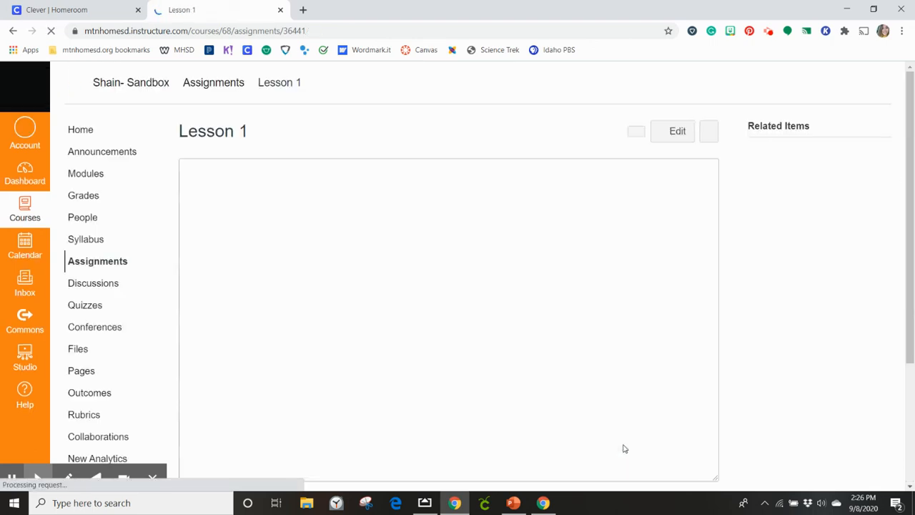